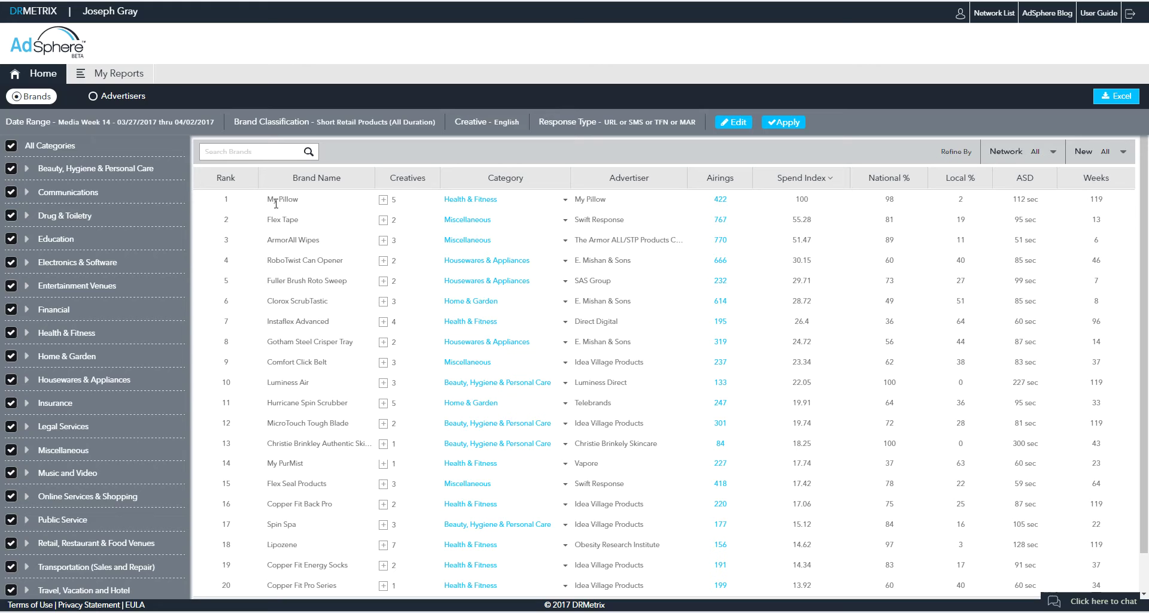
Step: Open the Flex Tape airings report from the brand rankings and view it in Summary mode
left_click(720, 219)
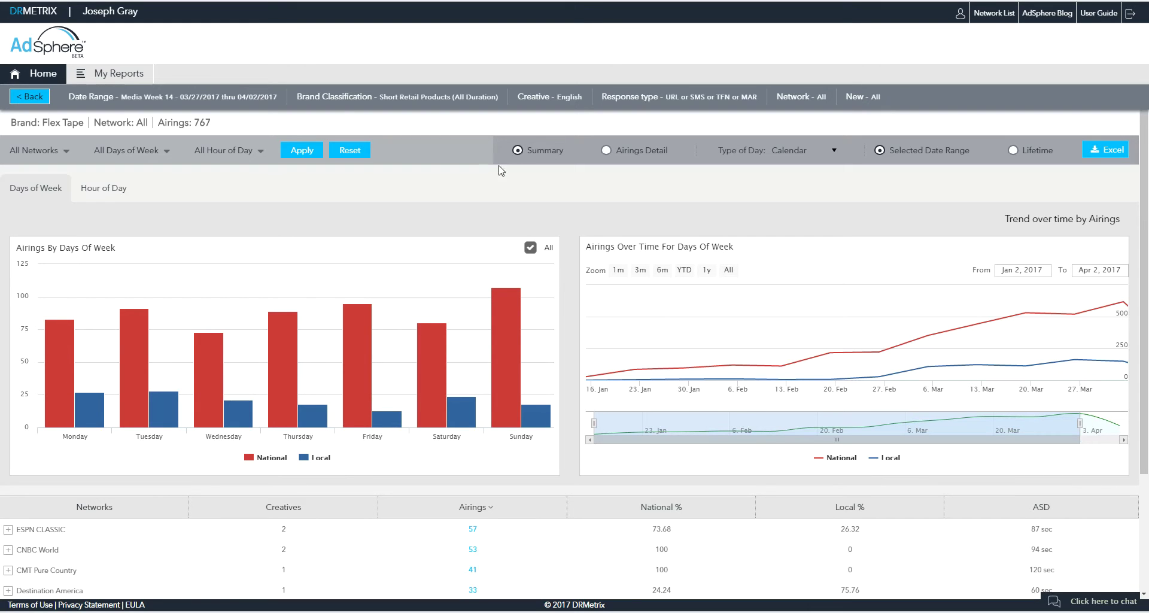
left_click(607, 151)
left_click(517, 151)
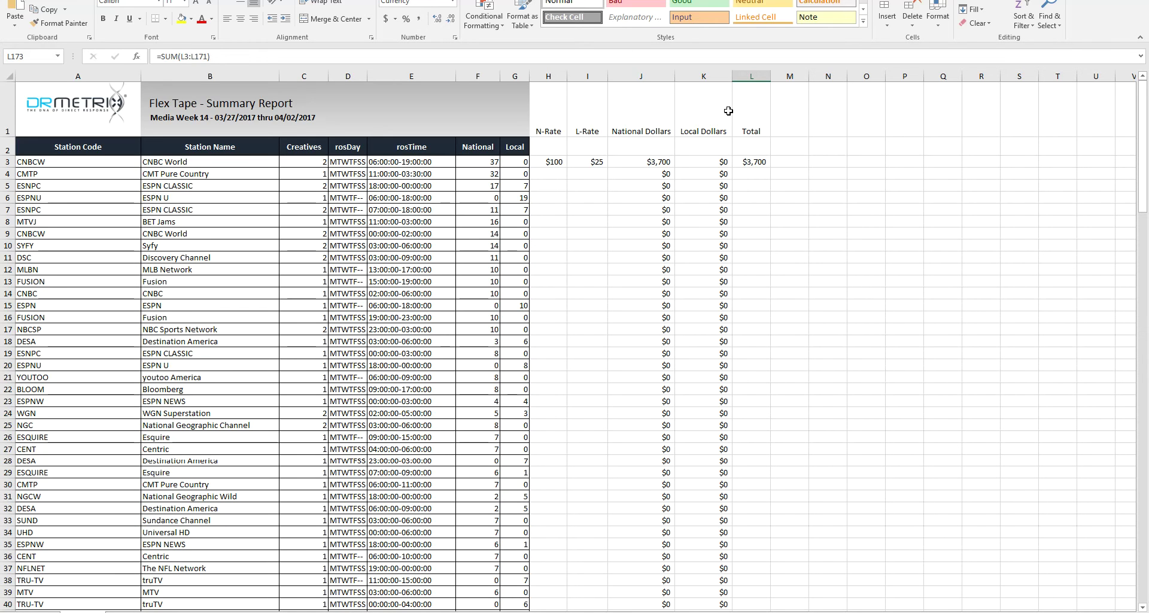
Step: Switch to the Flex Tape summary report in Excel and examine the CNBC World station, rotation and airing counts, plus ESPN U's airing counts
left_click(200, 164)
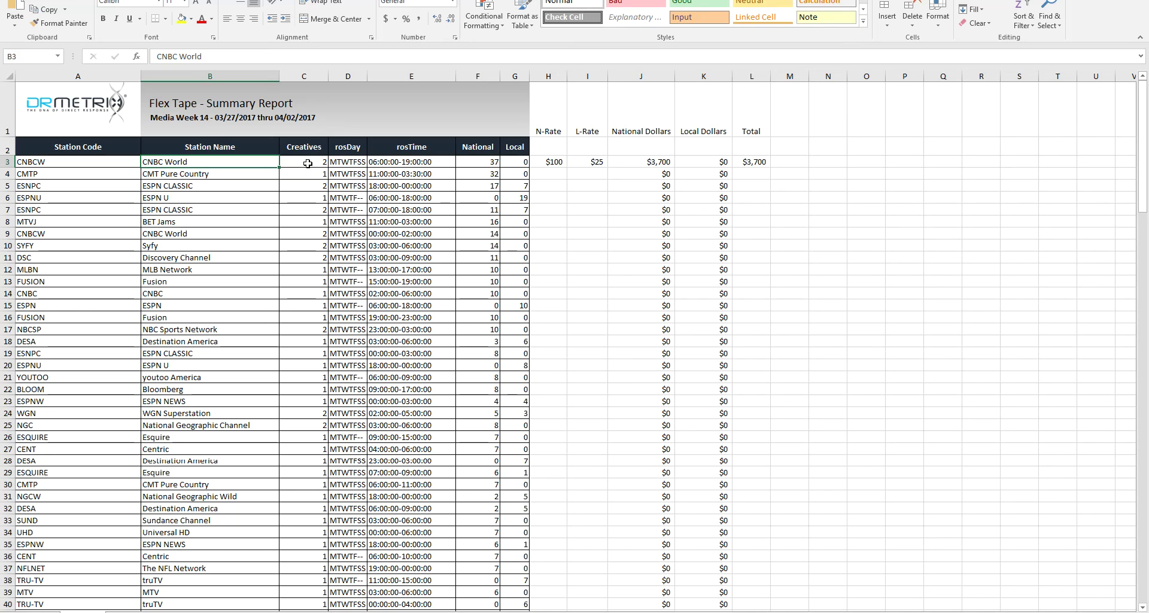
left_click(350, 163)
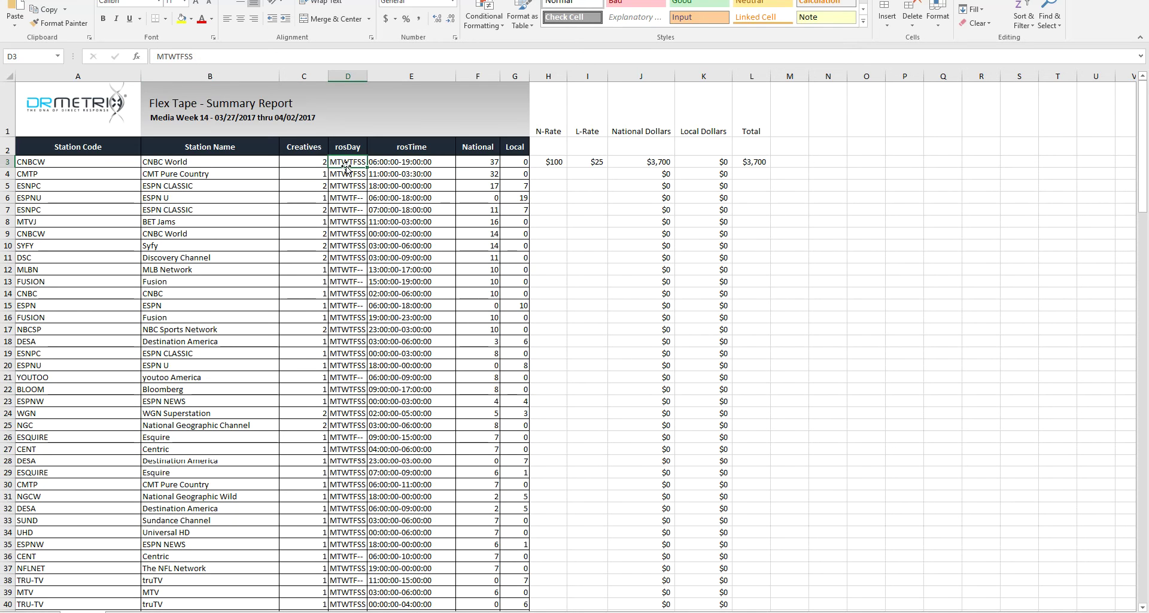
left_click(391, 163)
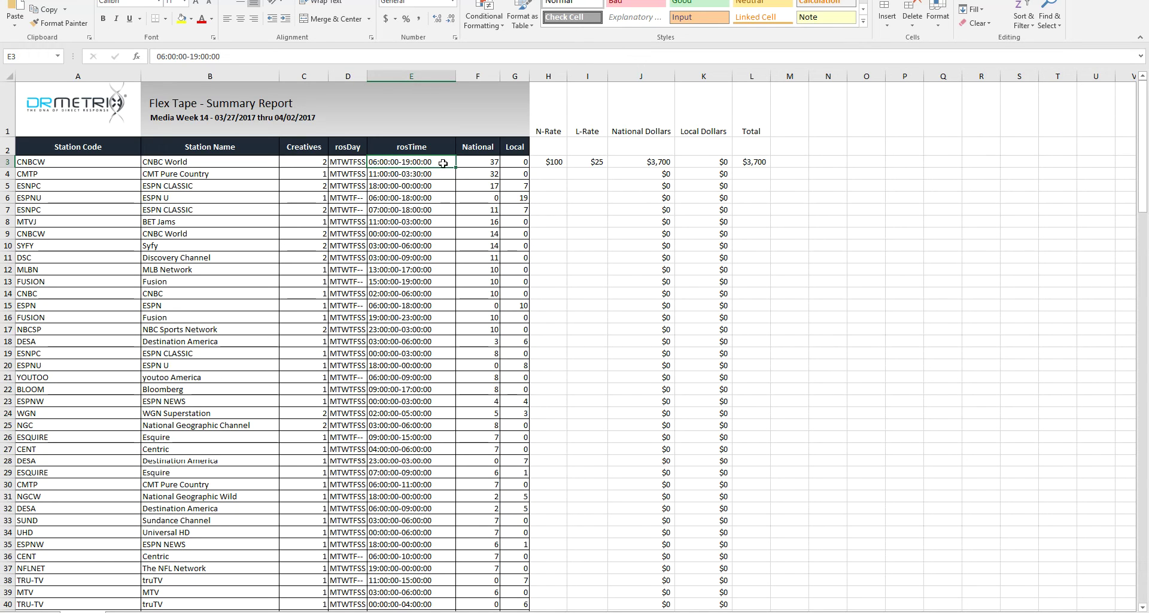
left_click(474, 161)
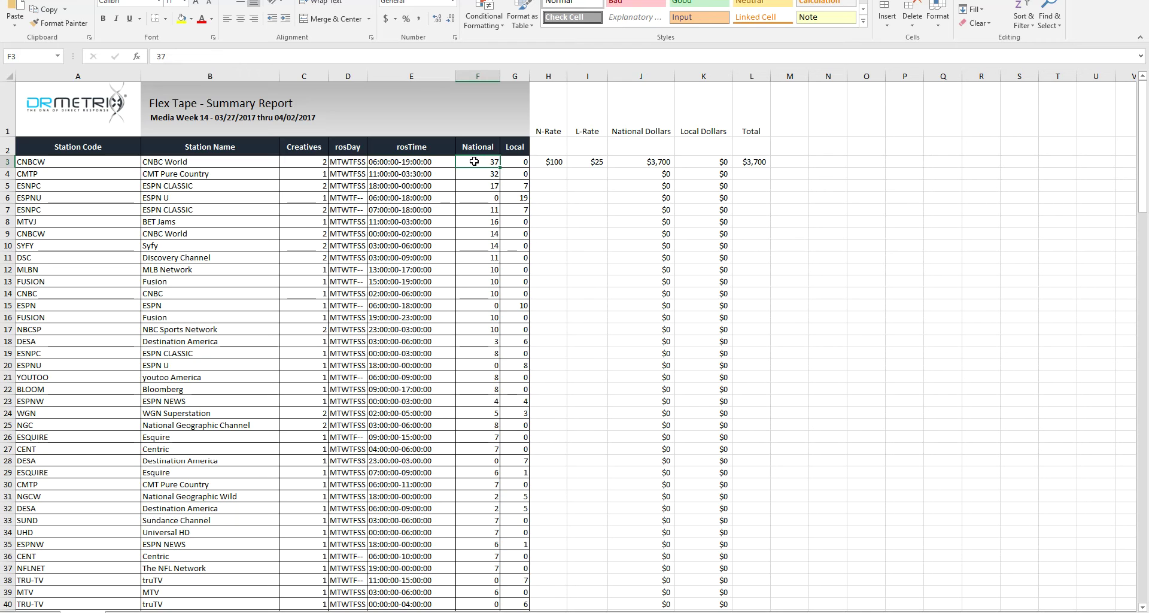
left_click(510, 162)
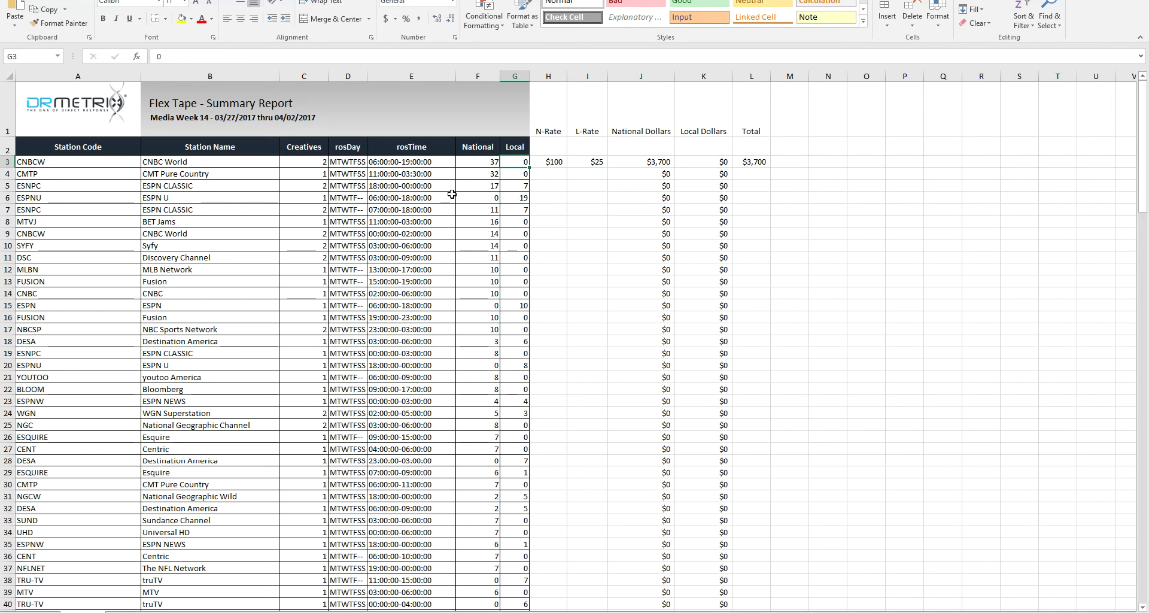
left_click(521, 200)
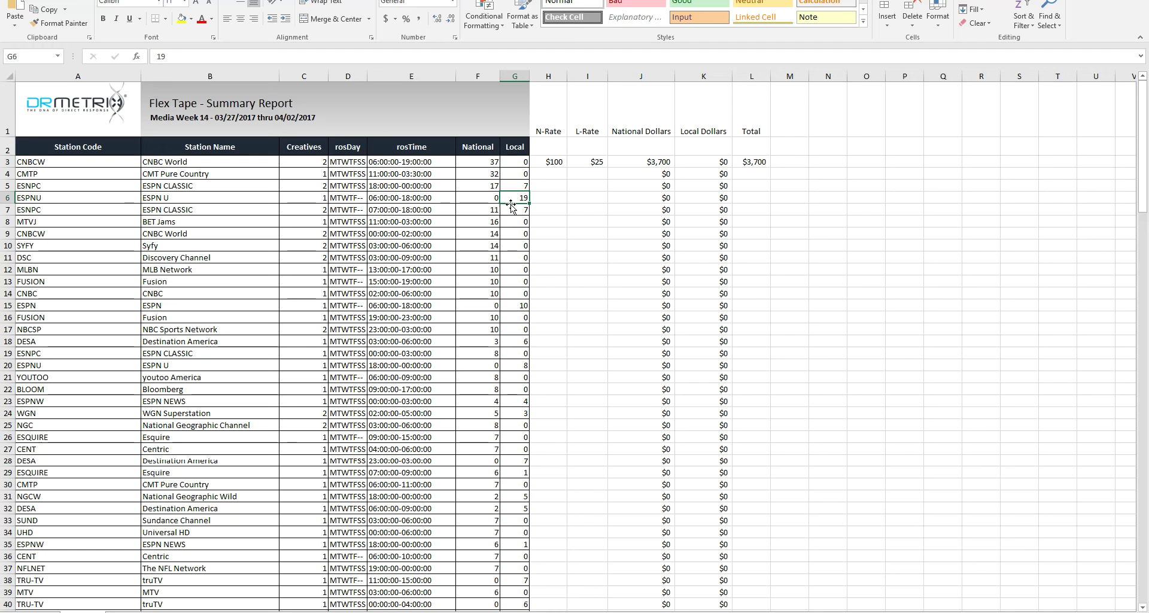
left_click(475, 200)
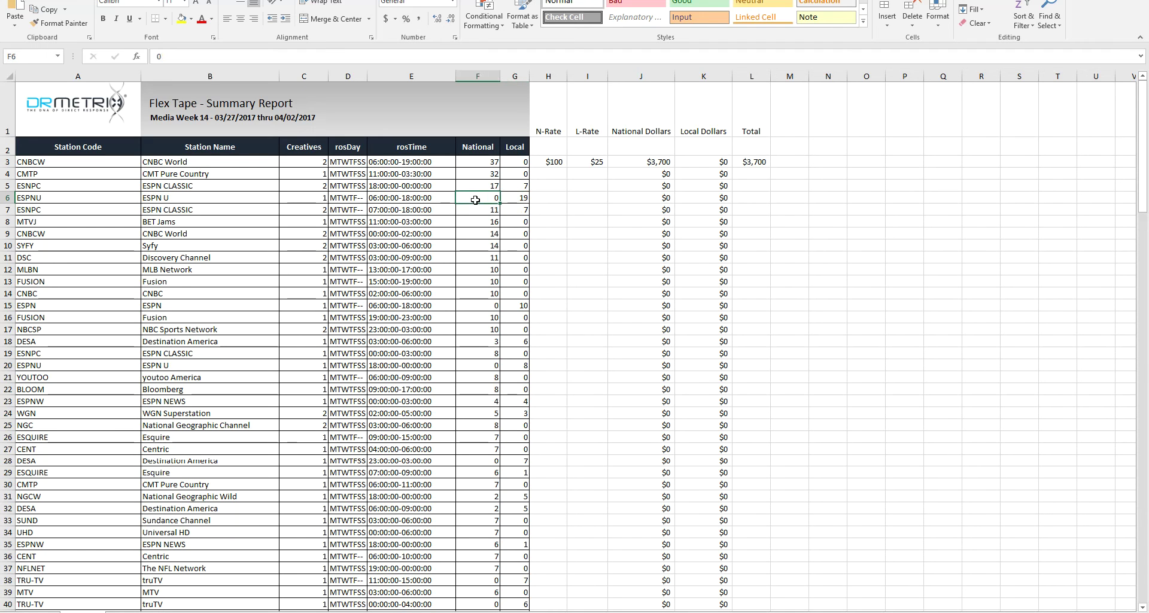
Step: Compare the N-Rate and L-Rate entries for the CNBC World row, cells H3 and I3
left_click(557, 174)
left_click(557, 160)
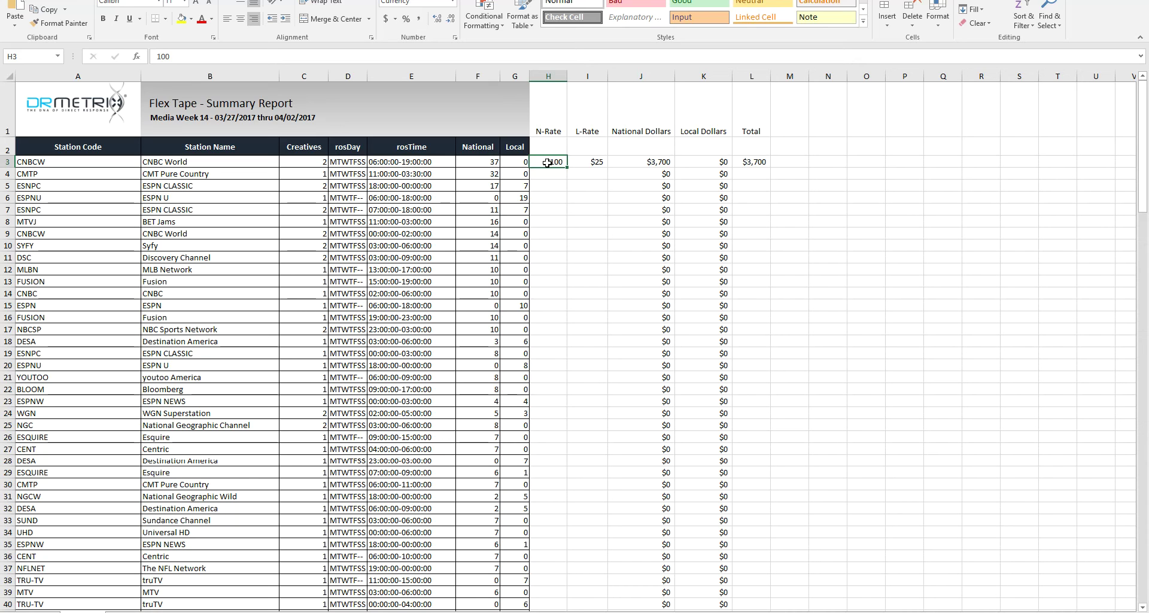
left_click(597, 162)
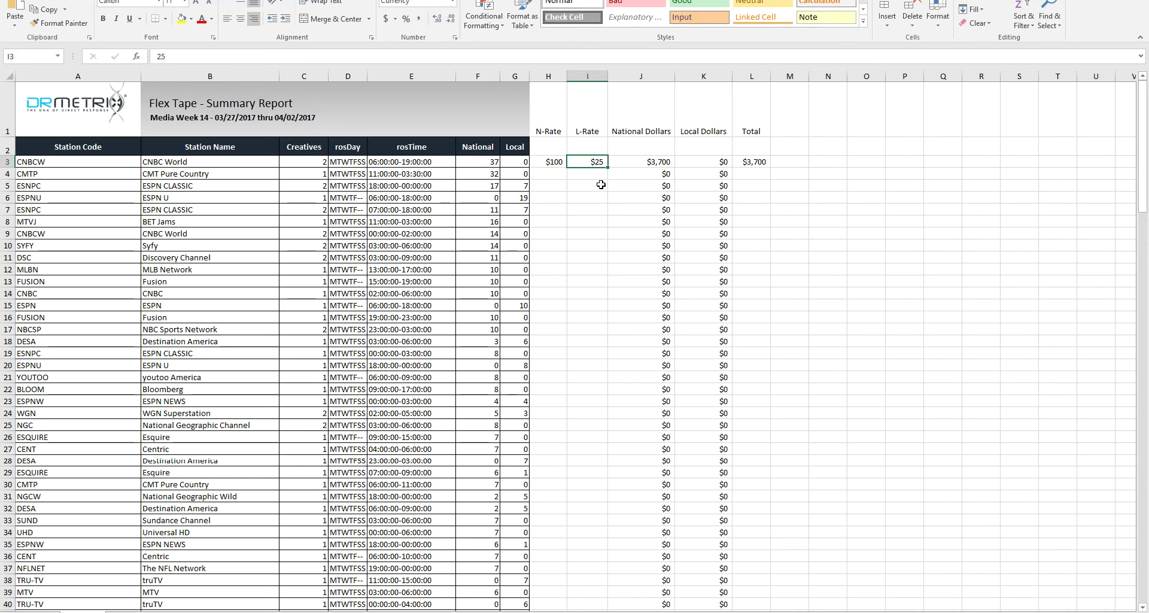
left_click(551, 163)
left_click(583, 162)
left_click(551, 163)
left_click(586, 162)
left_click(550, 162)
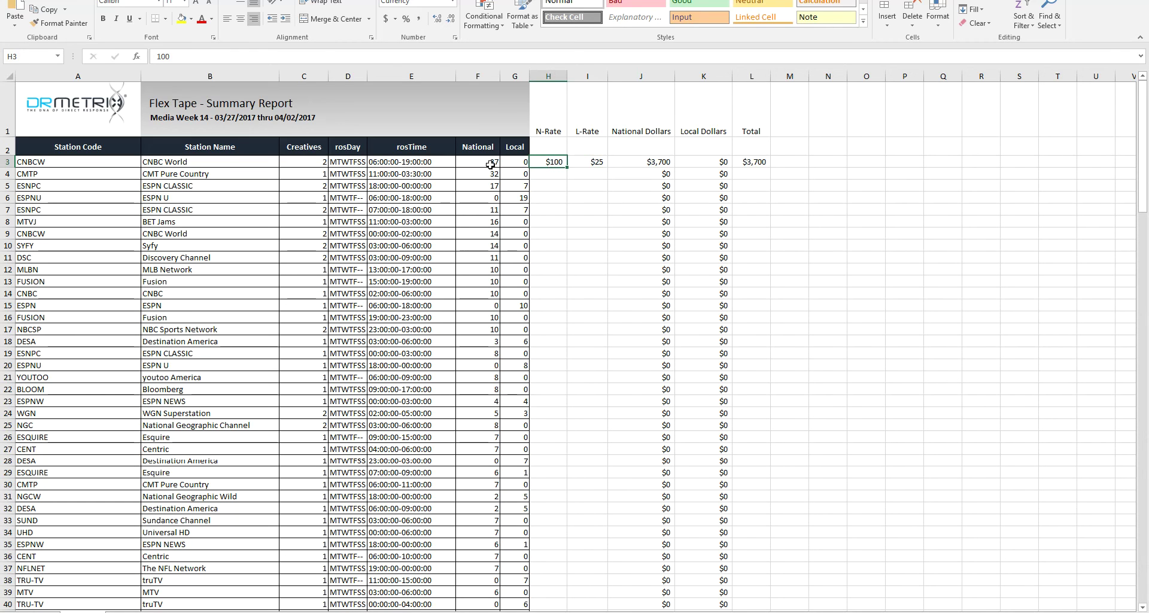
left_click(589, 163)
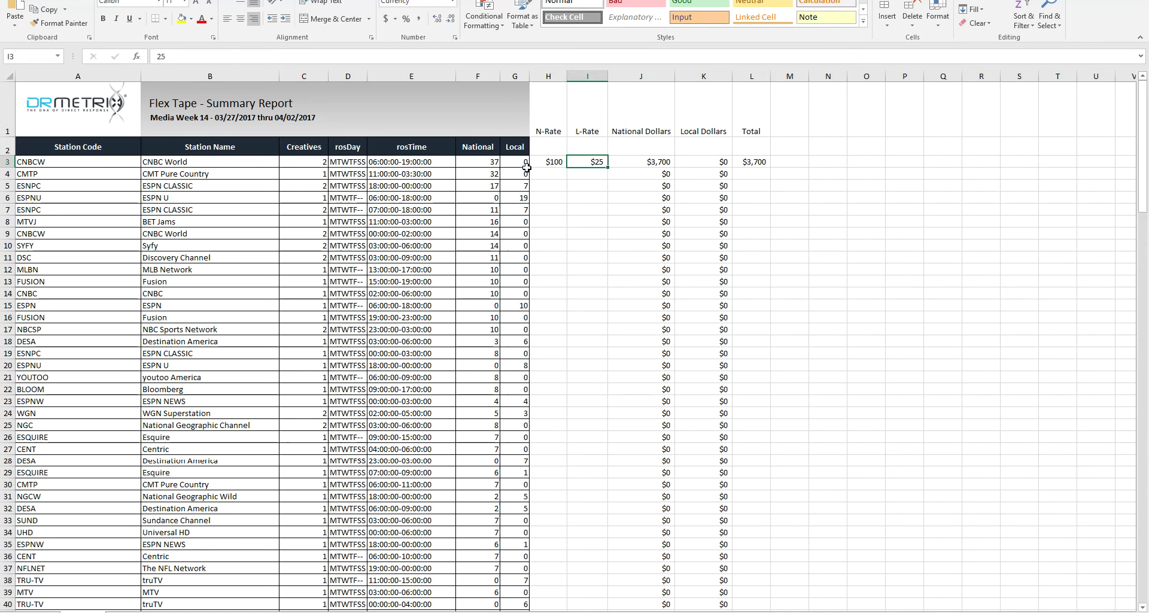
Step: Inspect the National Dollars formula in J3 and its inputs, the national airings in F3 and N-Rate in H3
left_click(636, 163)
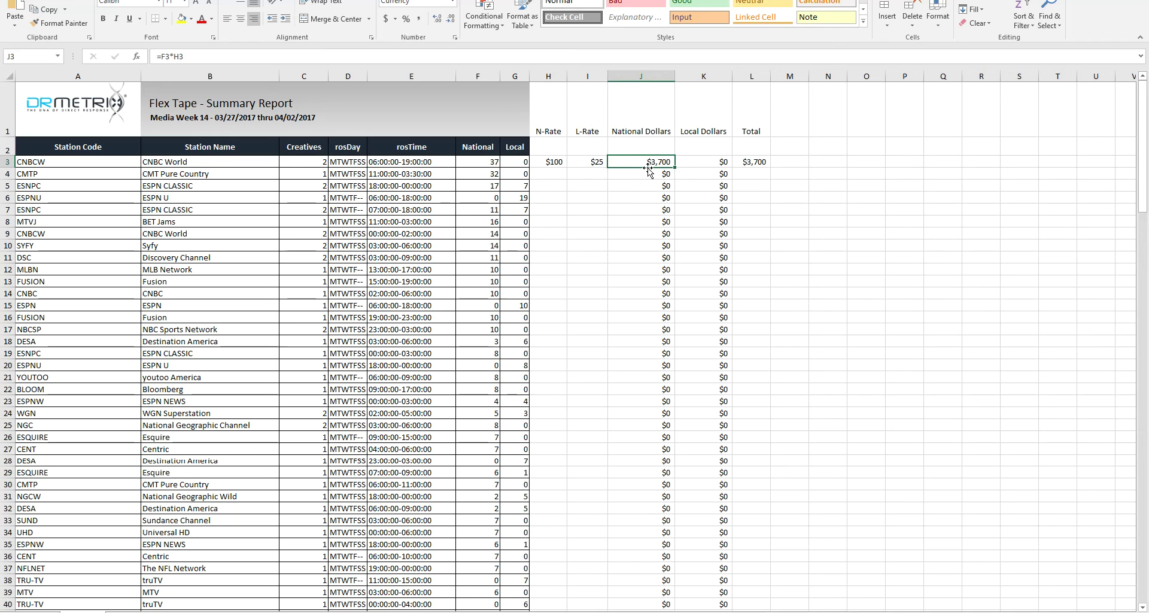
left_click(476, 163)
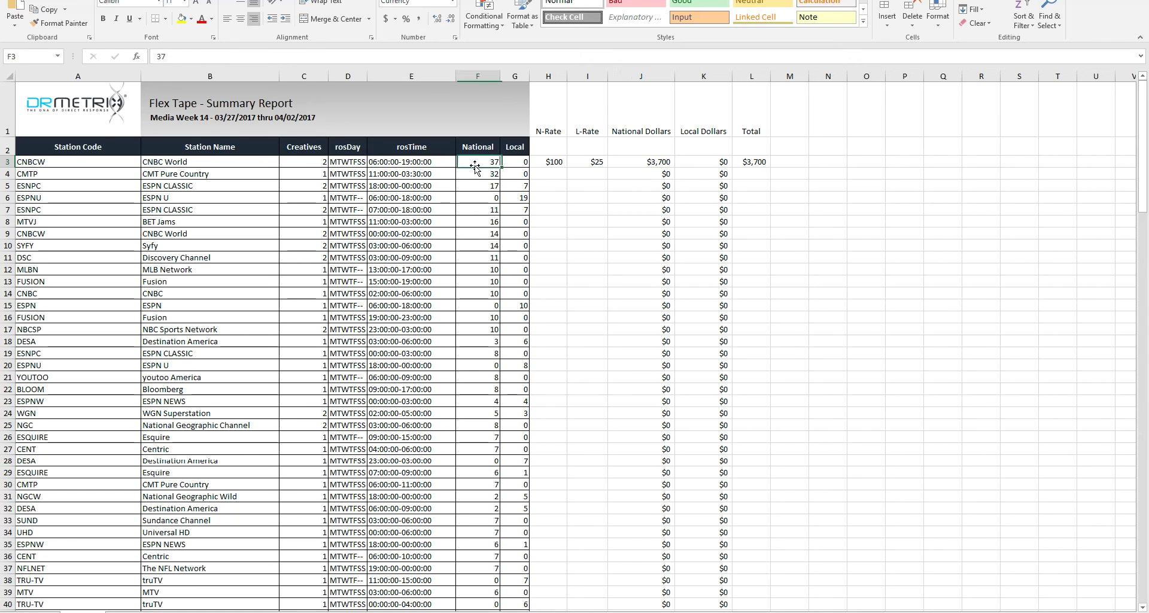
left_click(551, 162)
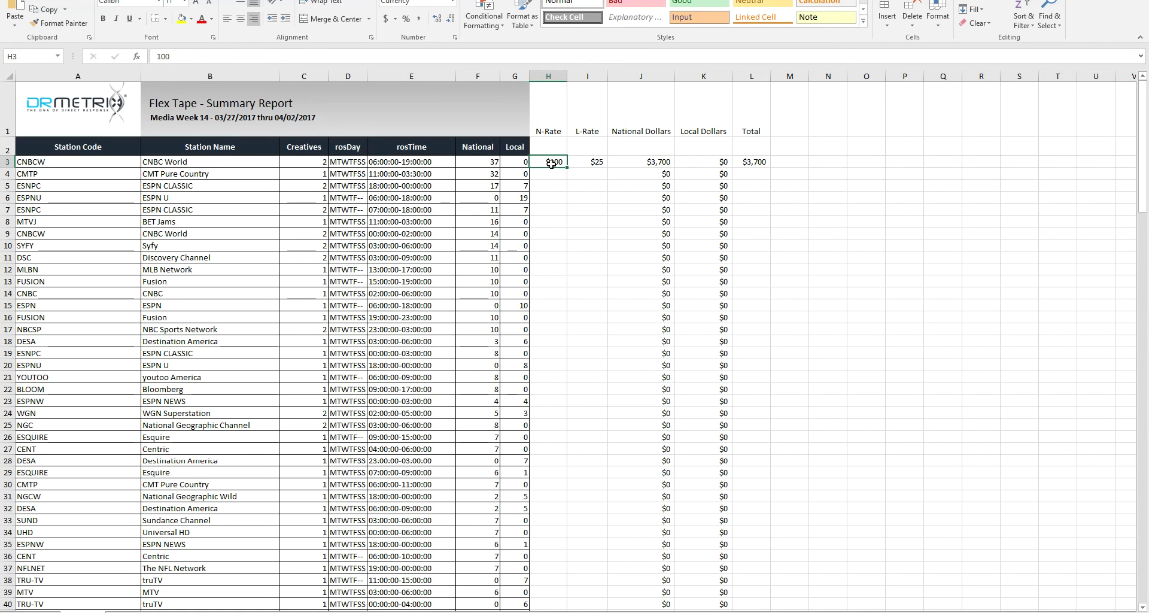
left_click(654, 163)
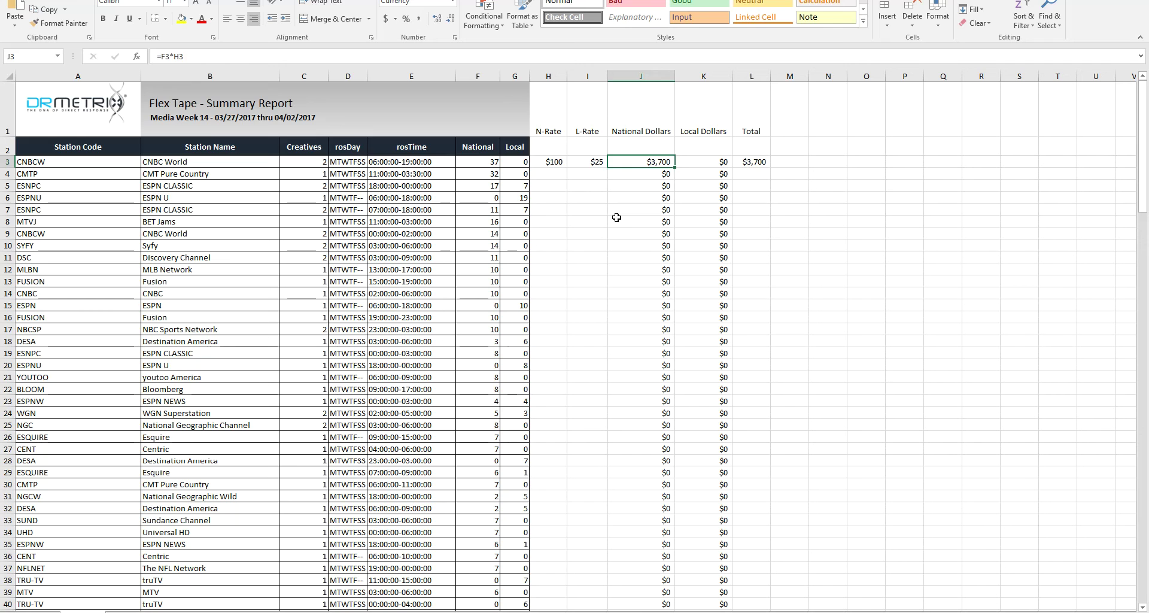
Step: Inspect the Local Dollars formula in K3 with its inputs I3 and G3, and the row Total formula in L3
left_click(709, 166)
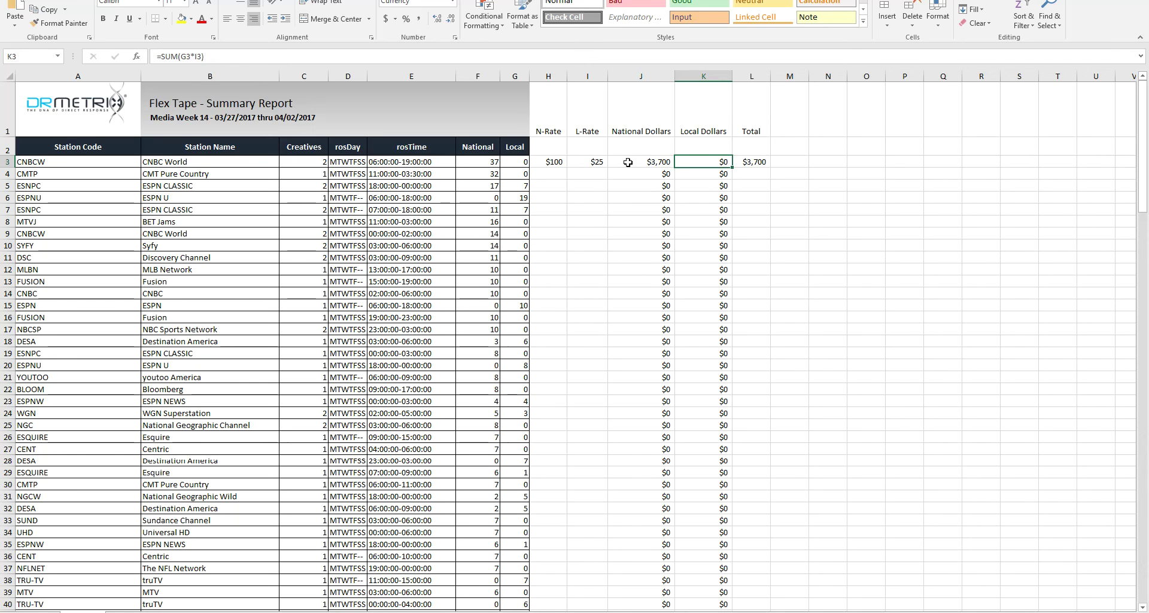
left_click(596, 162)
left_click(516, 165)
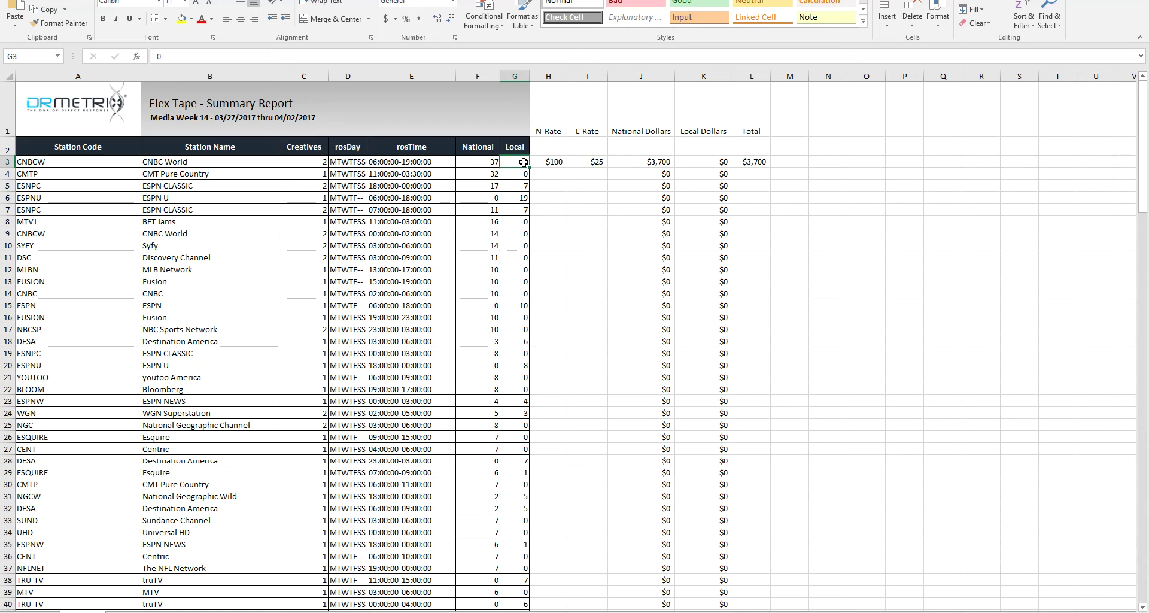
left_click(702, 162)
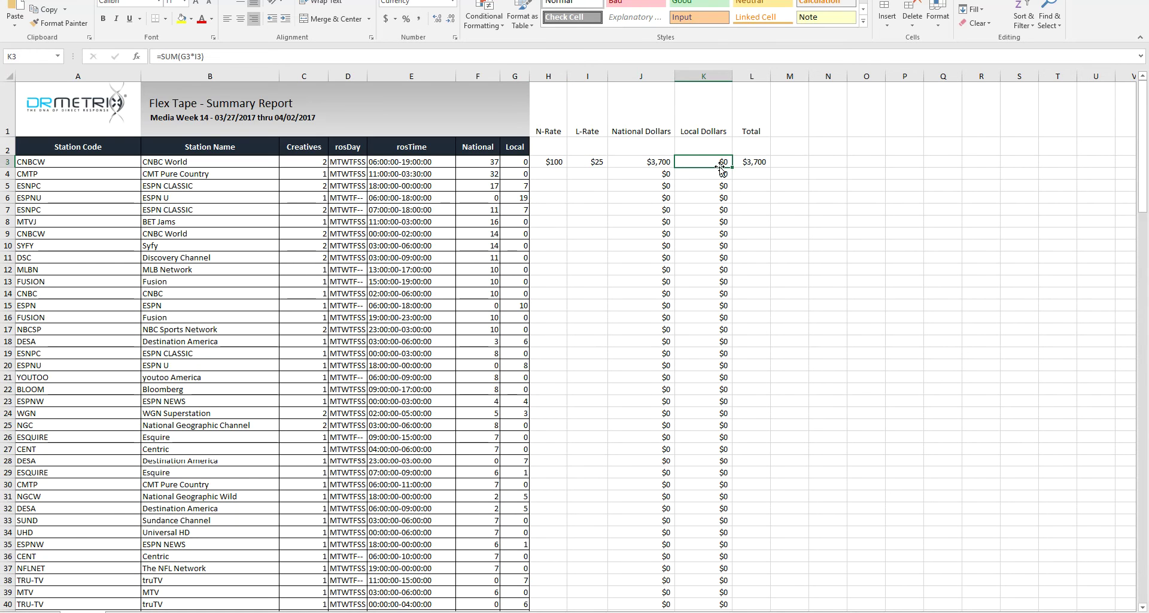
left_click(759, 162)
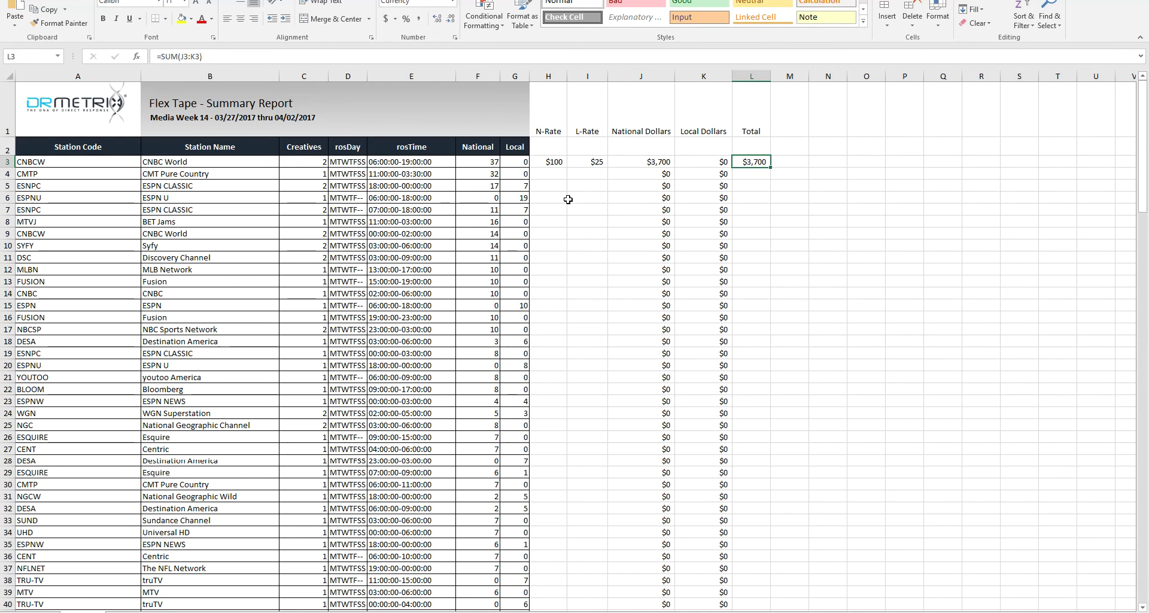
Step: Inspect the last row's Local Dollars formula in K171 and the Grand Total in L173, and return to the sheet's beginning
scroll(581, 189, "down", 20)
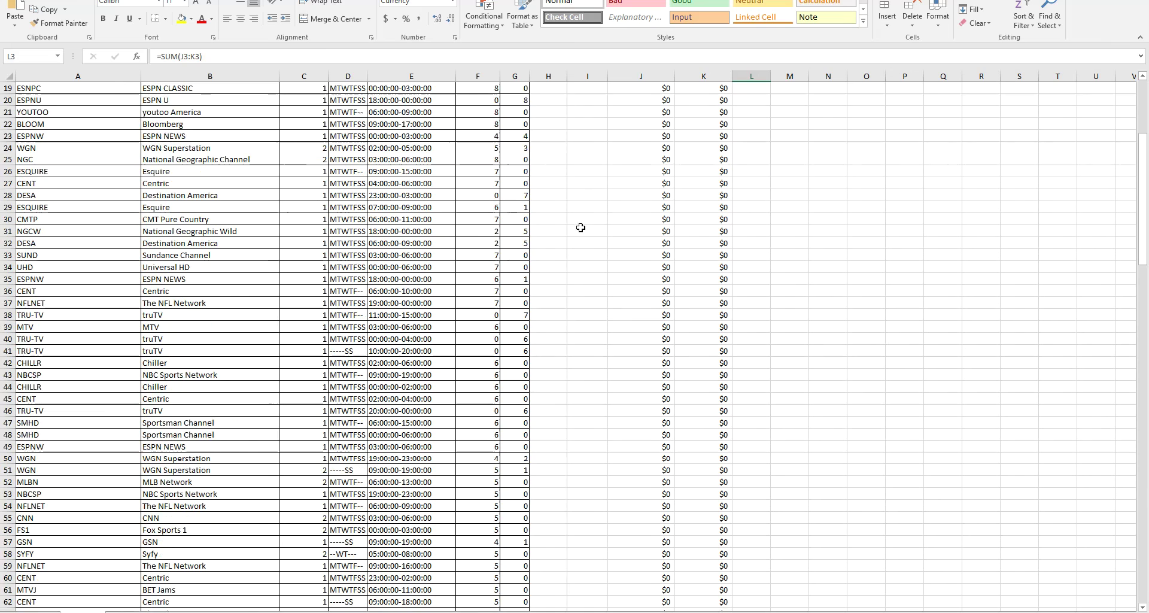
scroll(578, 257, "down", 12)
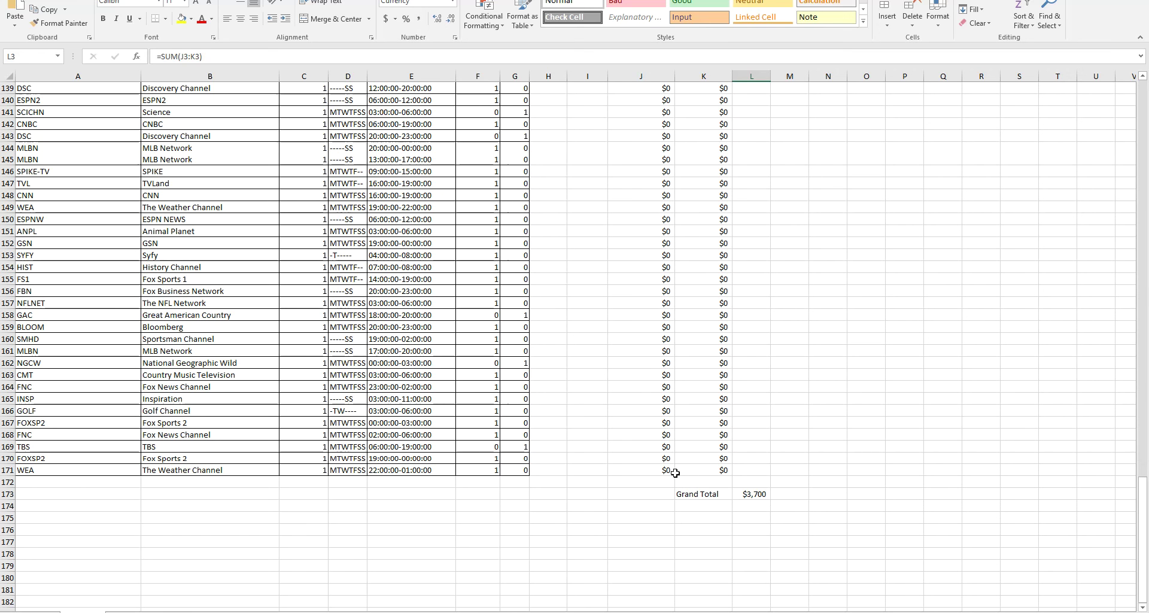
left_click(717, 470)
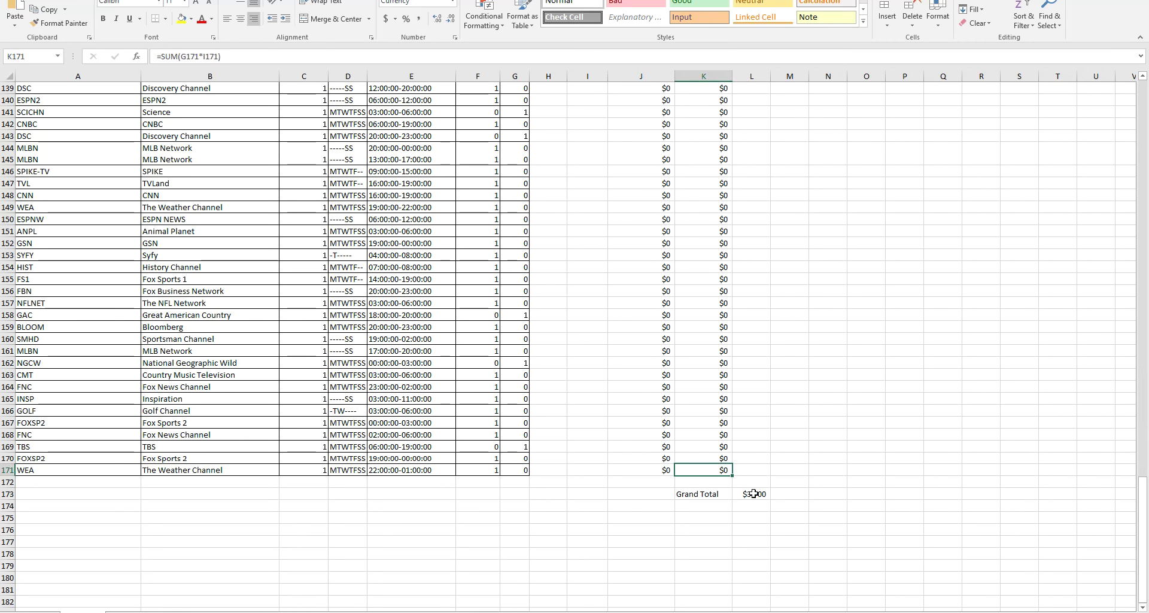
left_click(753, 493)
scroll(726, 293, "up", 16)
scroll(726, 300, "up", 20)
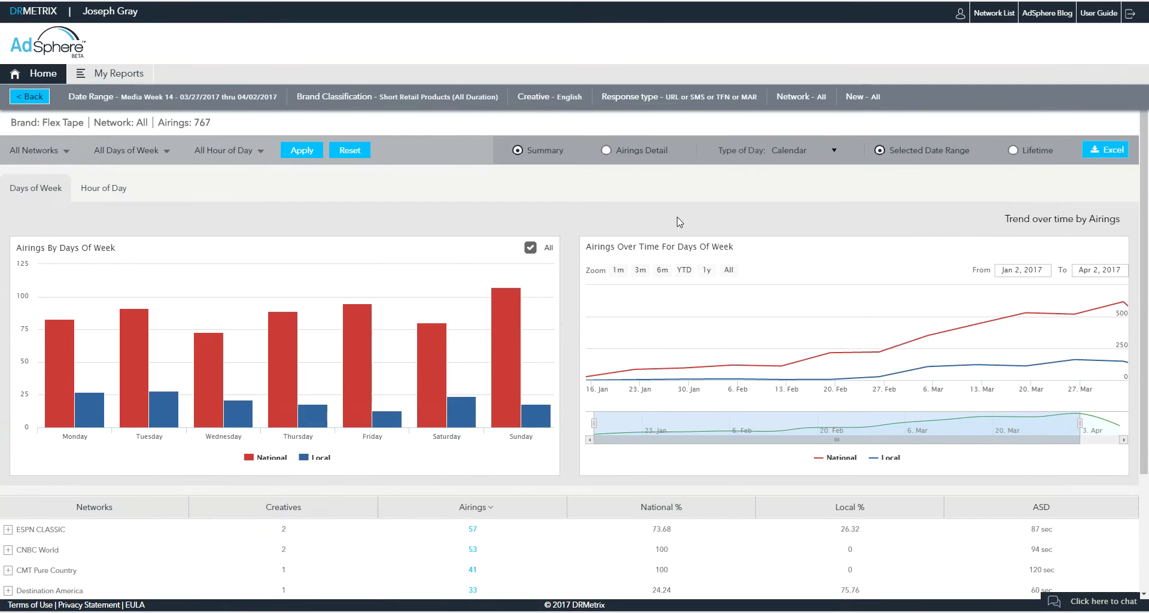
Step: Switch back to AdSphere and return from the Flex Tape airings report to the brand rankings
left_click(19, 100)
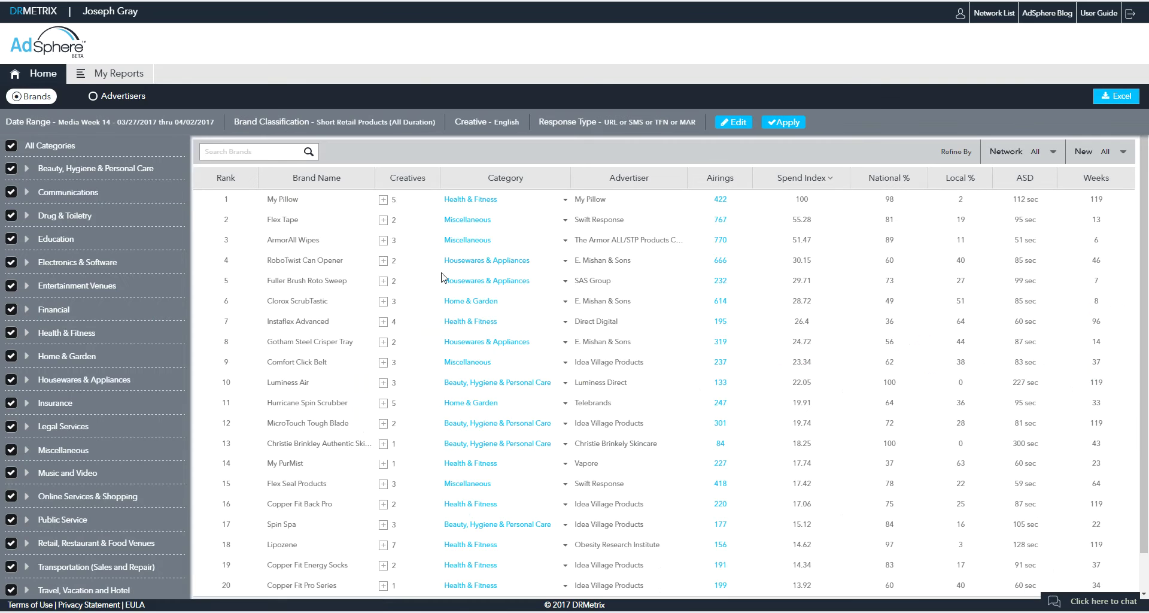